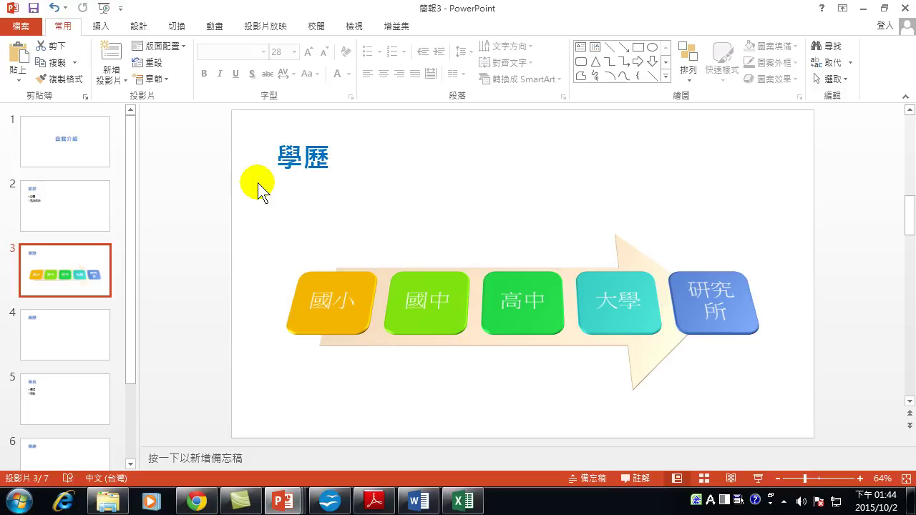
Display slide 1, the 自我介紹 title slide, after briefly viewing the 家庭 slide
left_click(71, 215)
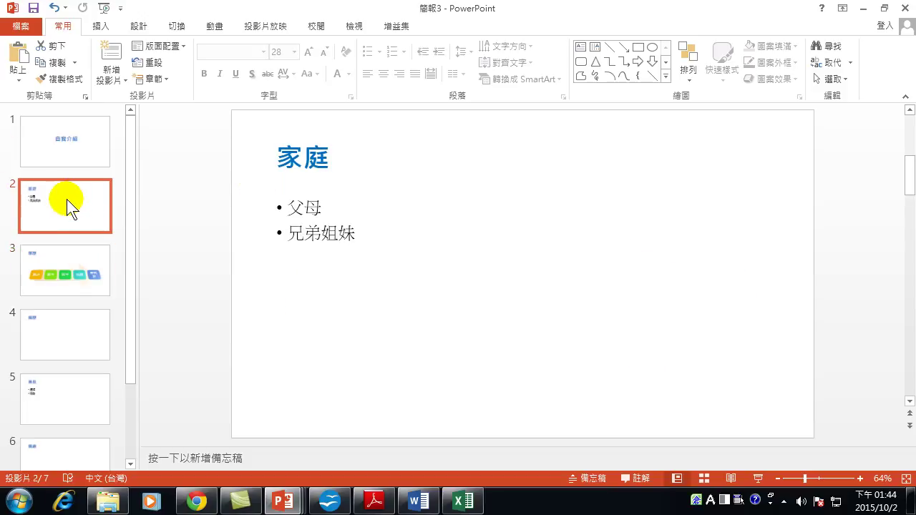
left_click(71, 137)
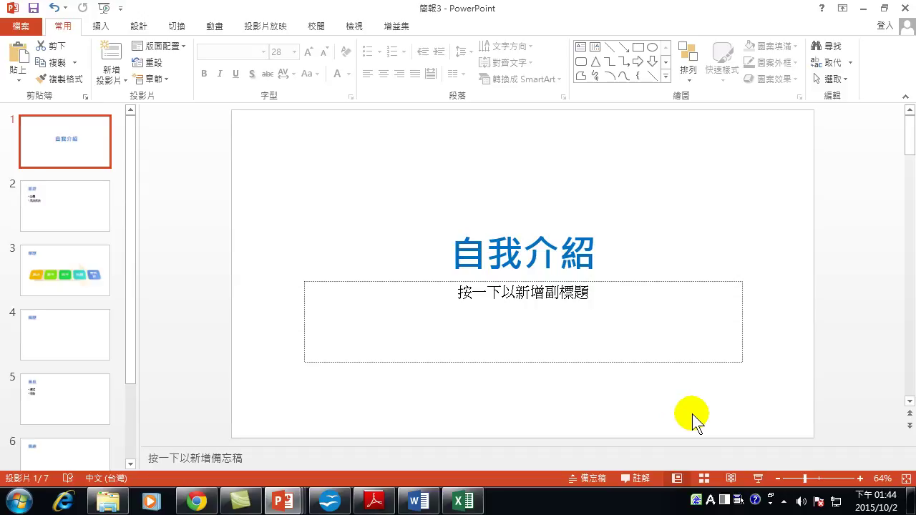
key("F5")
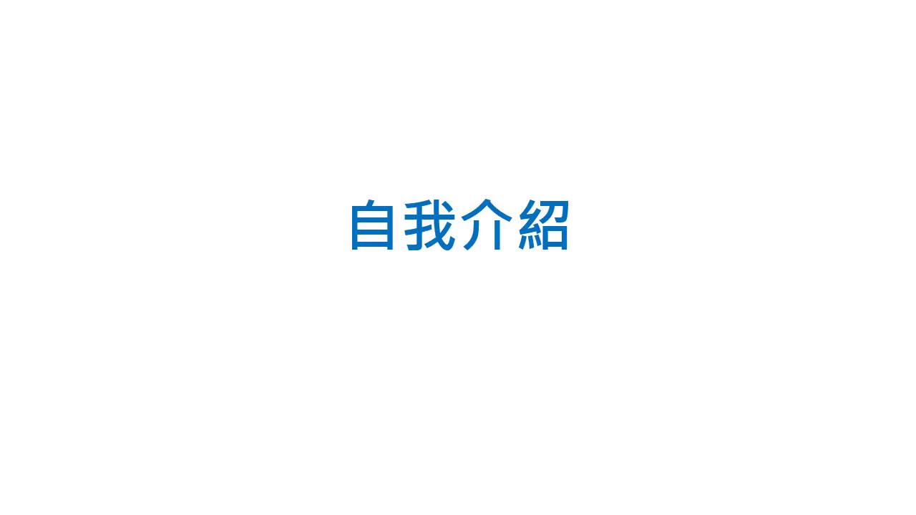
key("Escape")
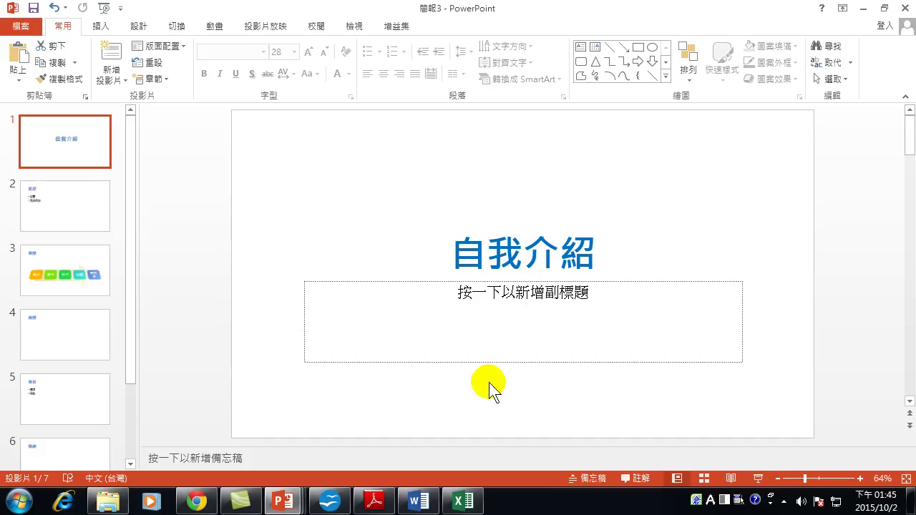
Display slide 3, 學歷, with its 國小-to-研究所 arrow timeline, after passing through slide 2
left_click(58, 193)
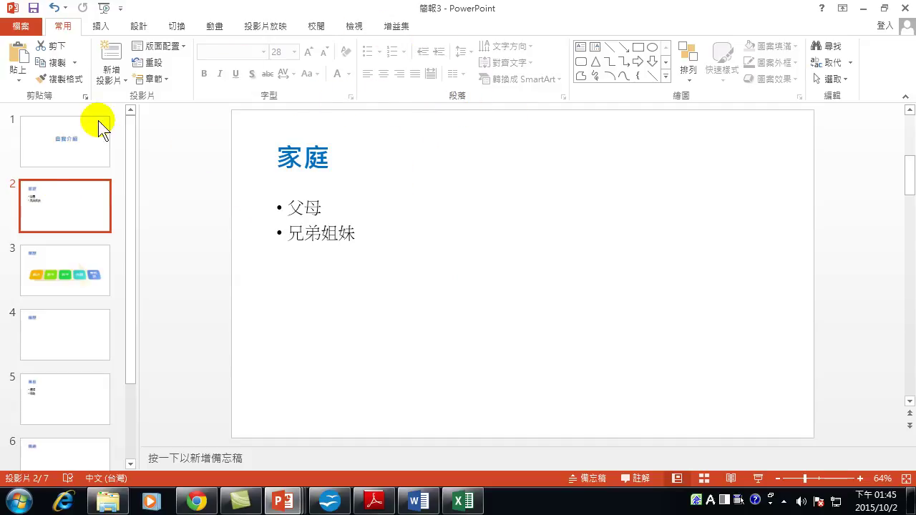
left_click(60, 268)
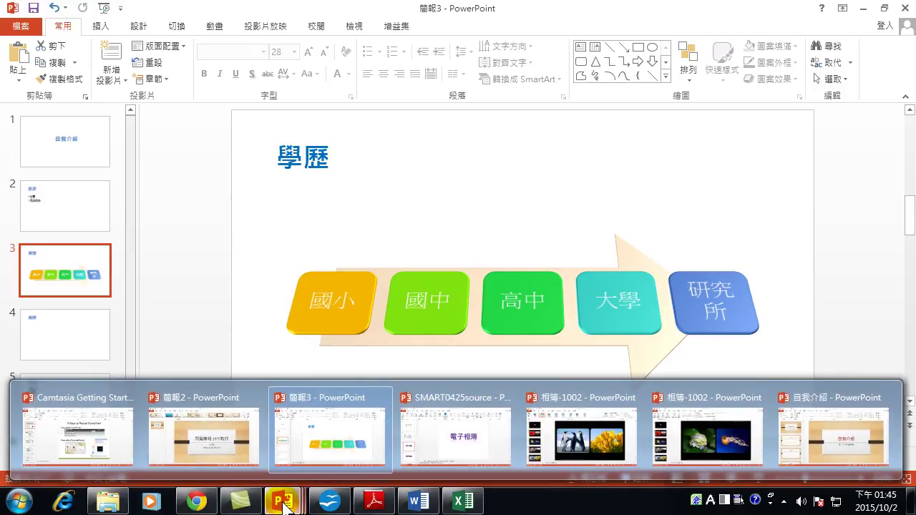
Switch to Slide Master view and select the 標題及物件 (Title and Content) layout
left_click(353, 27)
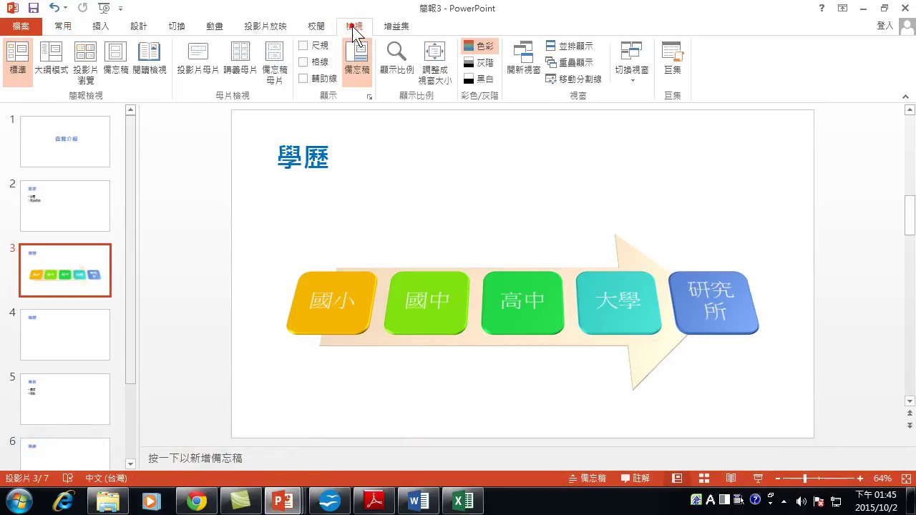
left_click(207, 63)
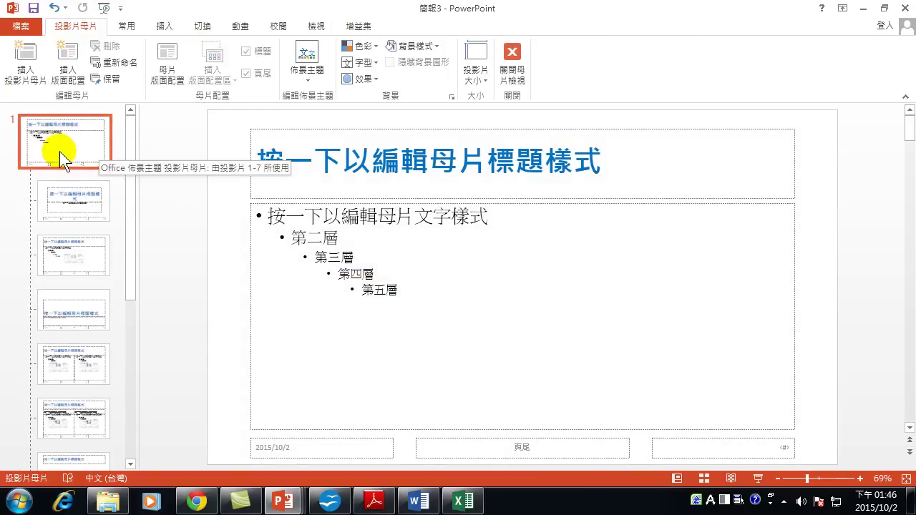
left_click(68, 255)
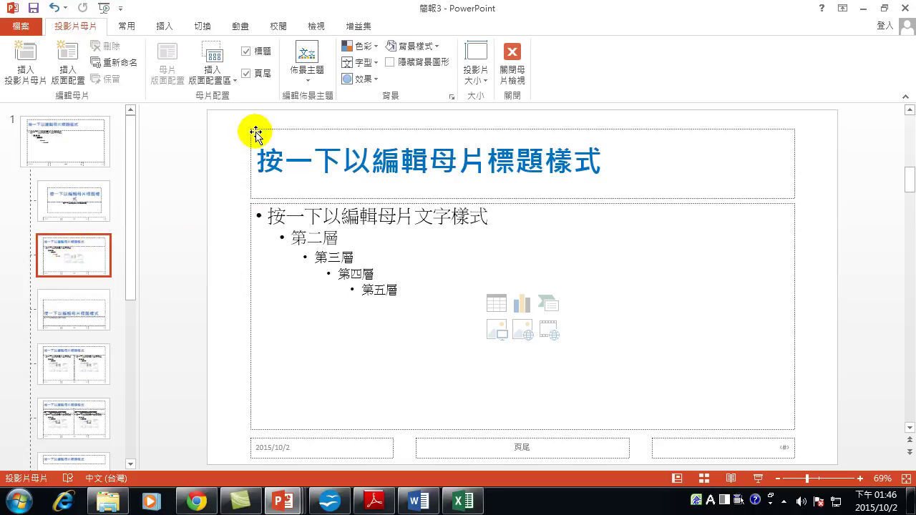
Apply the Float In (漂浮進入) entrance to the layout's title placeholder, after trying Fade and Fly In
left_click(795, 152)
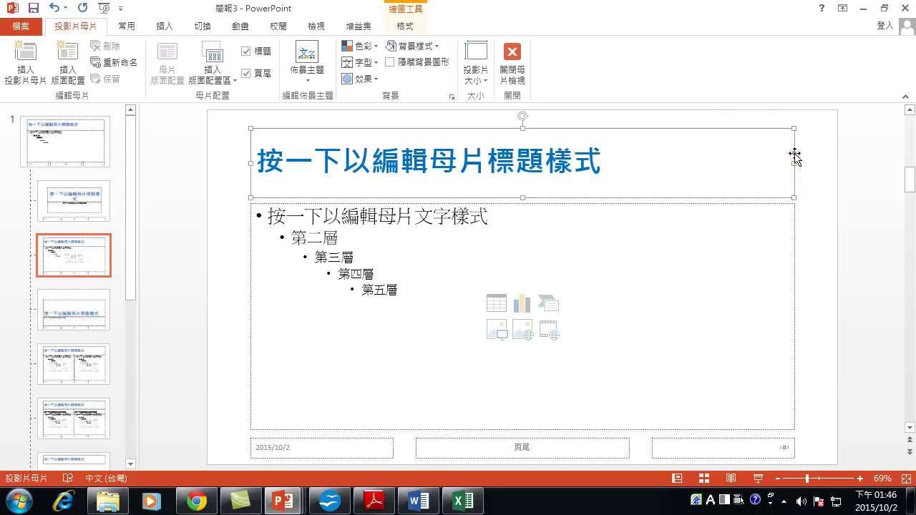
left_click(241, 28)
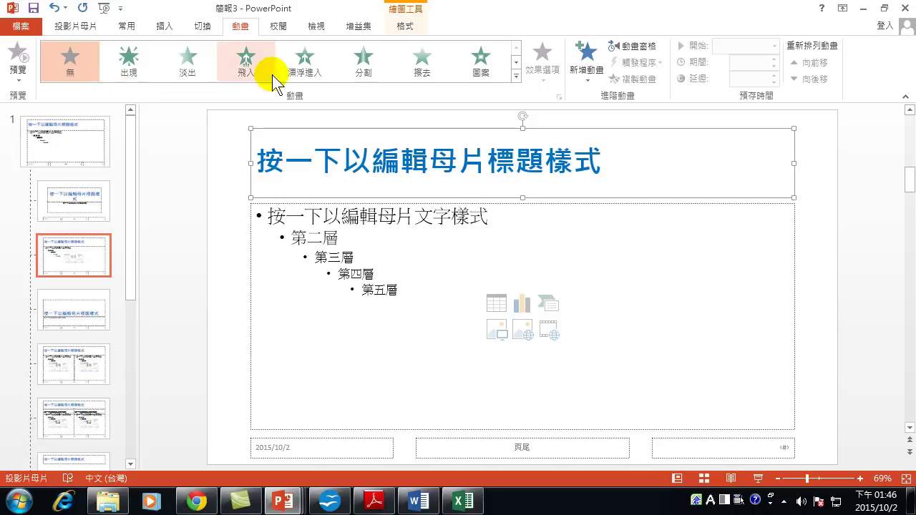
left_click(197, 67)
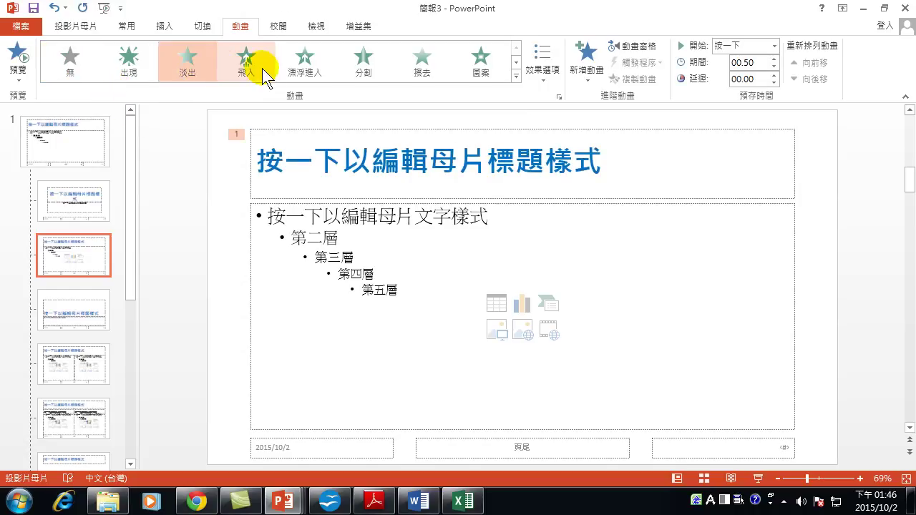
left_click(305, 72)
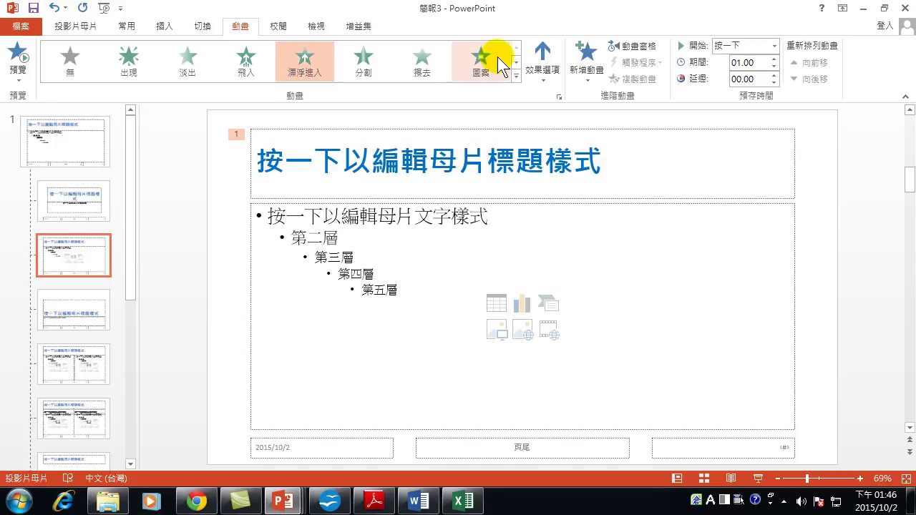
left_click(245, 61)
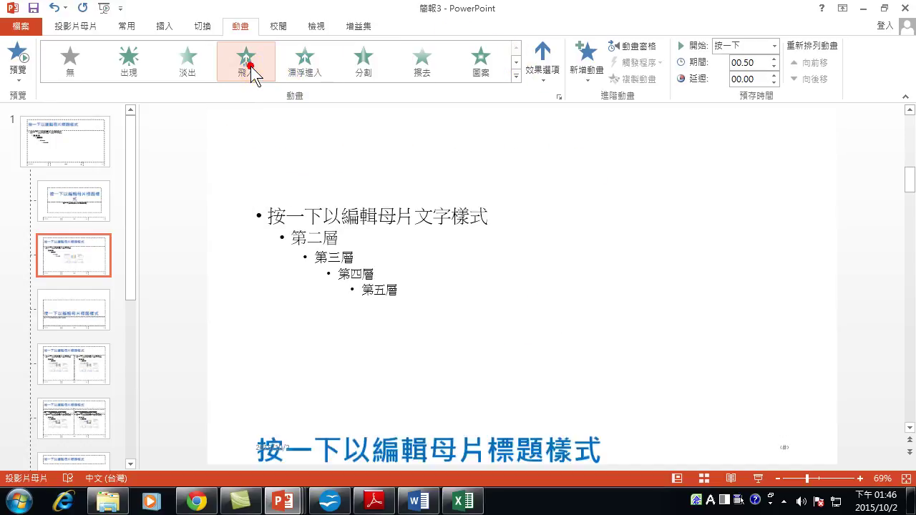
left_click(306, 66)
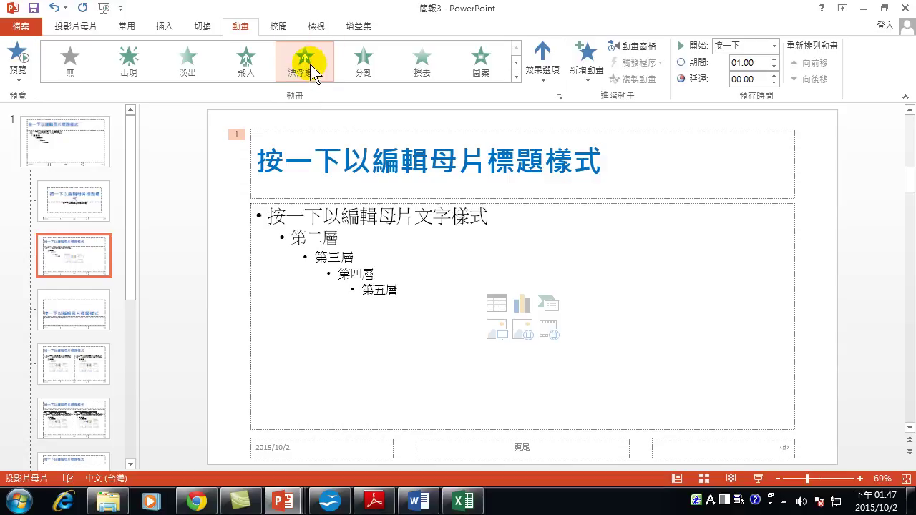
Set the title's Float In direction to Float Down and confirm it stays selected
left_click(538, 63)
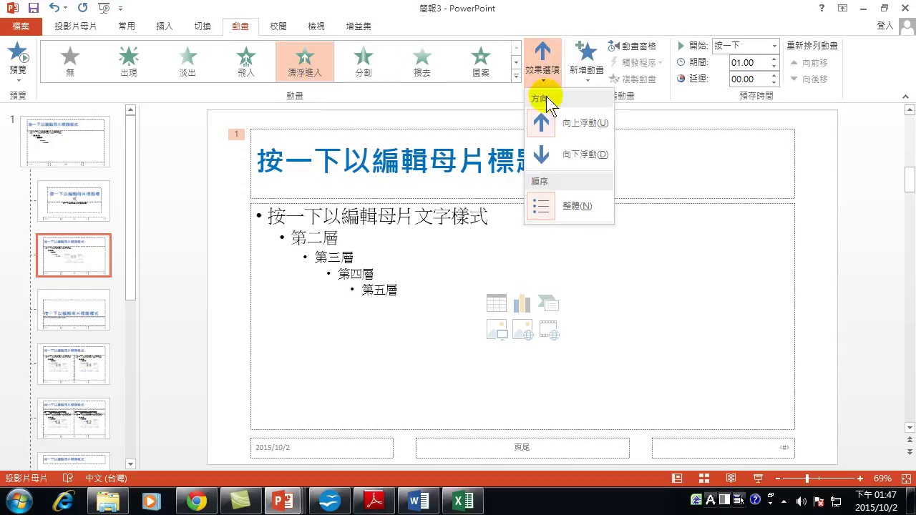
left_click(578, 153)
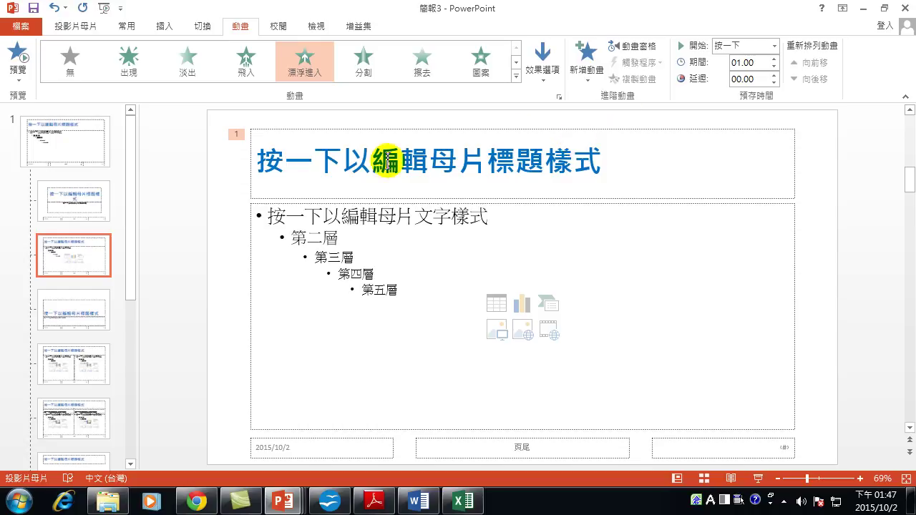
left_click(542, 61)
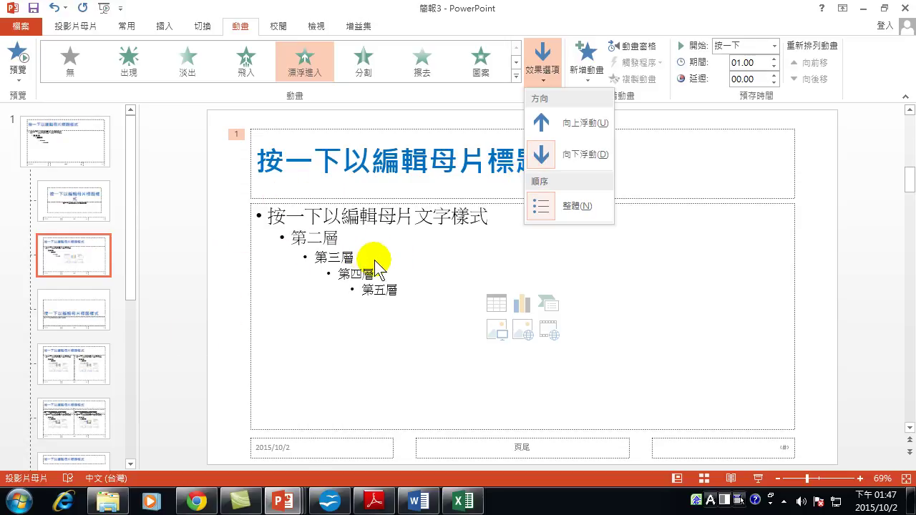
left_click(587, 156)
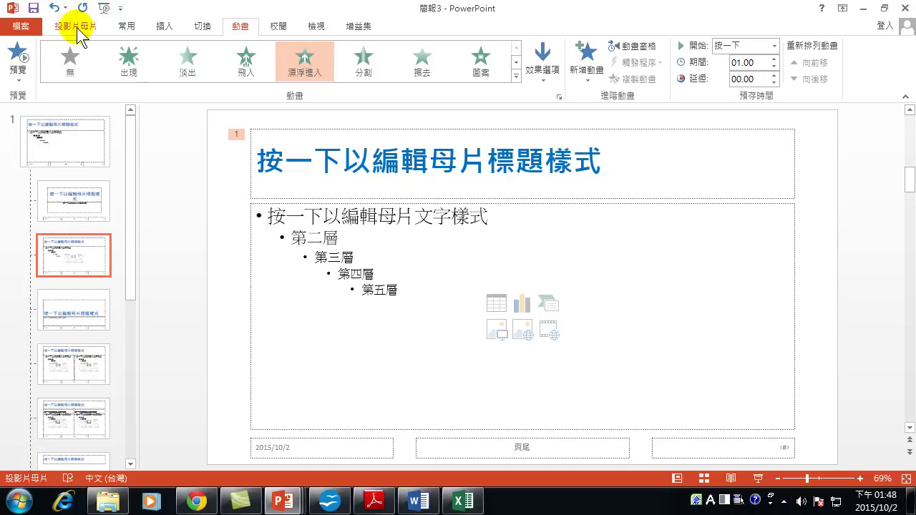
Close Master View and start the slide show full-screen from slide 1, 自我介紹
left_click(80, 27)
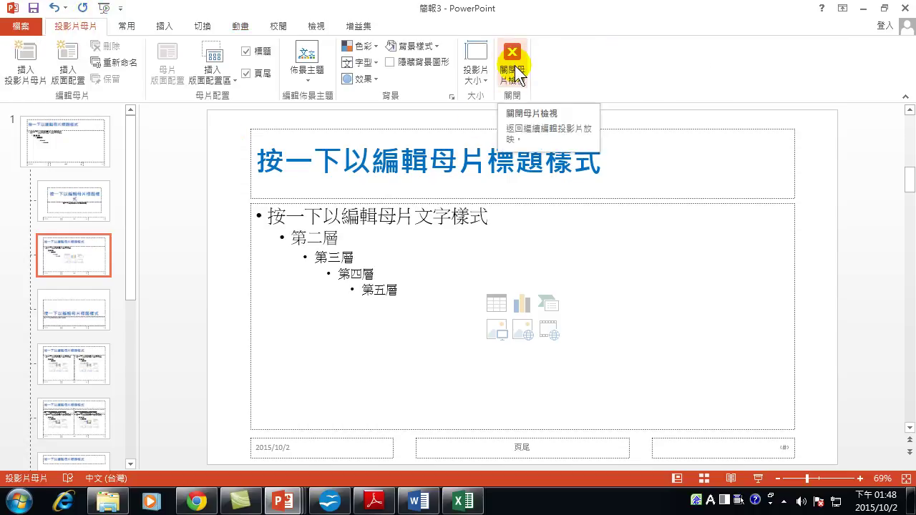
left_click(514, 65)
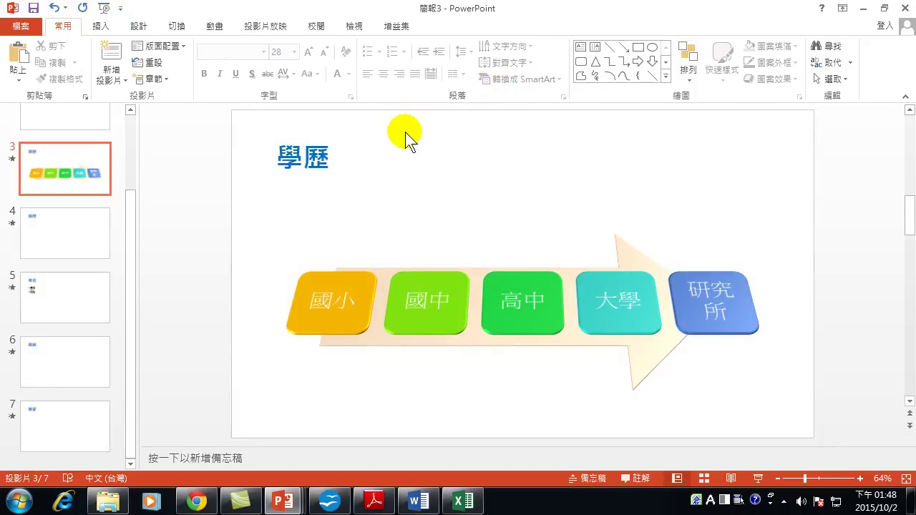
scroll(390, 153, "up", 1)
scroll(389, 151, "up", 1)
left_click(71, 207)
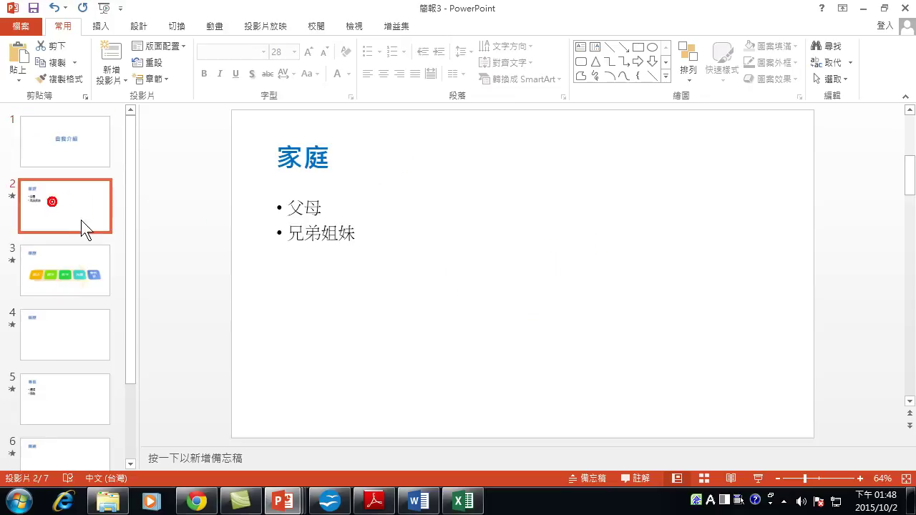
left_click(71, 139)
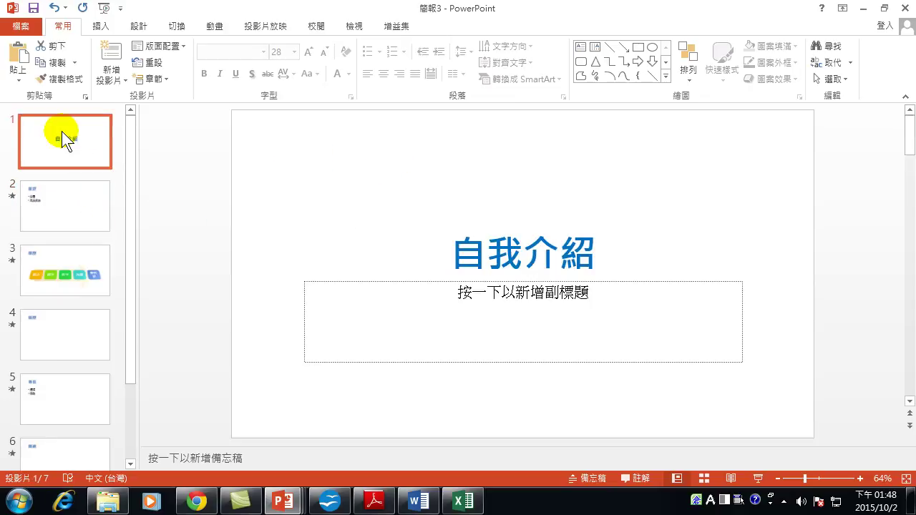
left_click(756, 478)
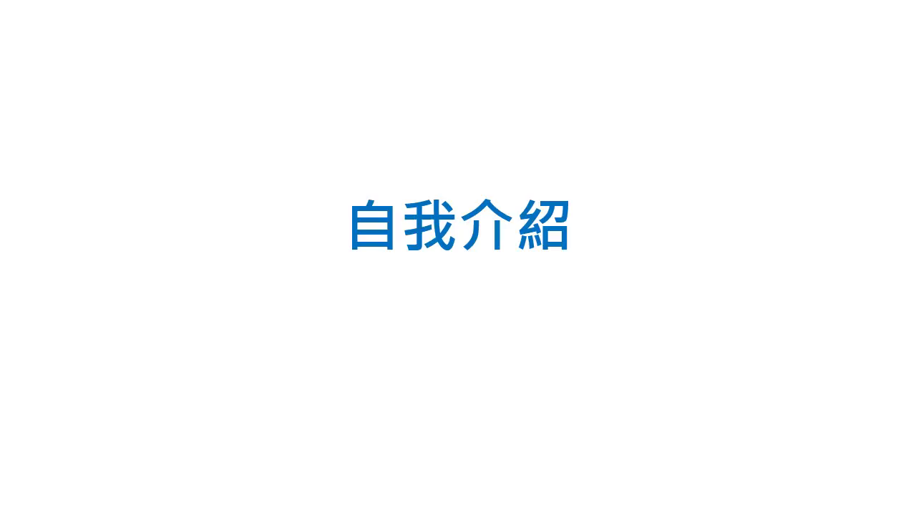
Advance the slide show to slide 2, showing the 父母 and 兄弟姐妹 bullets
key("Right")
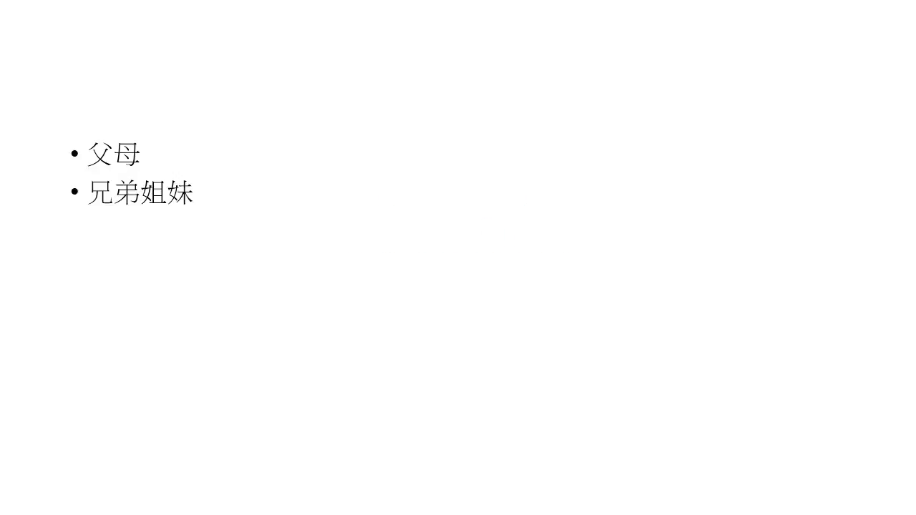